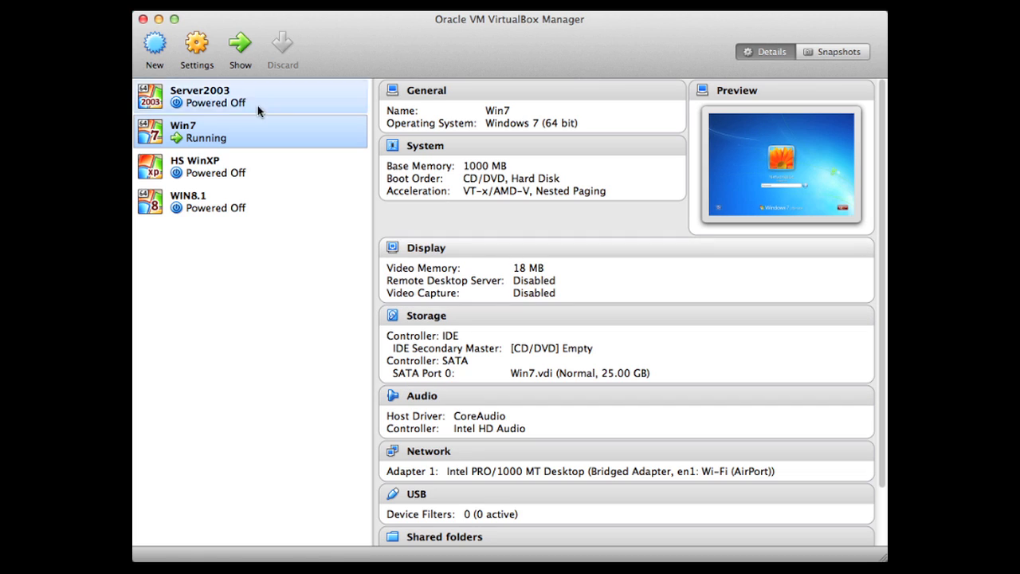
- Start a new Microsoft Windows virtual machine named VBOX WIN 8.1 with version Windows 8.1 (32 bit)
left_click(156, 48)
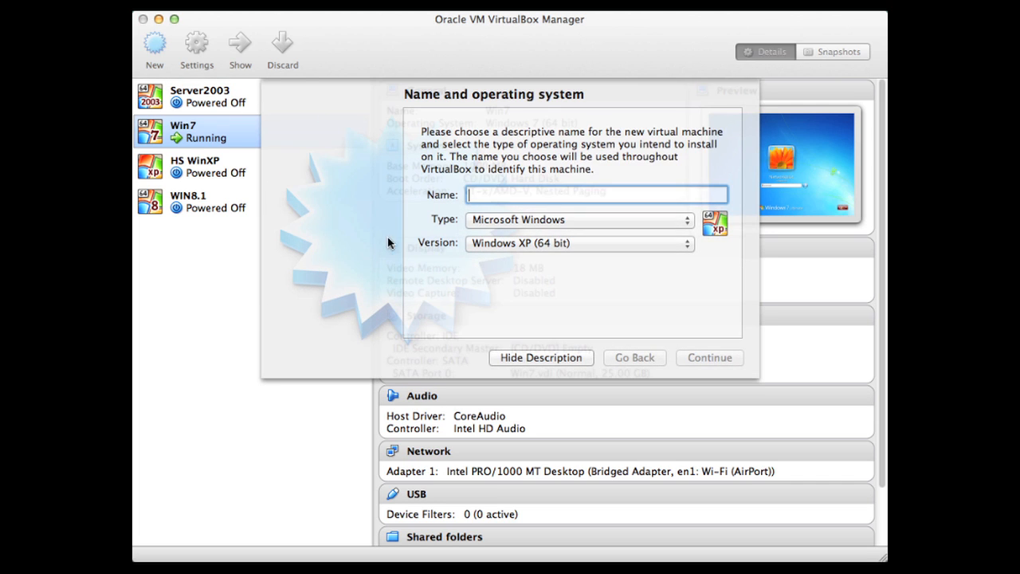
left_click(532, 244)
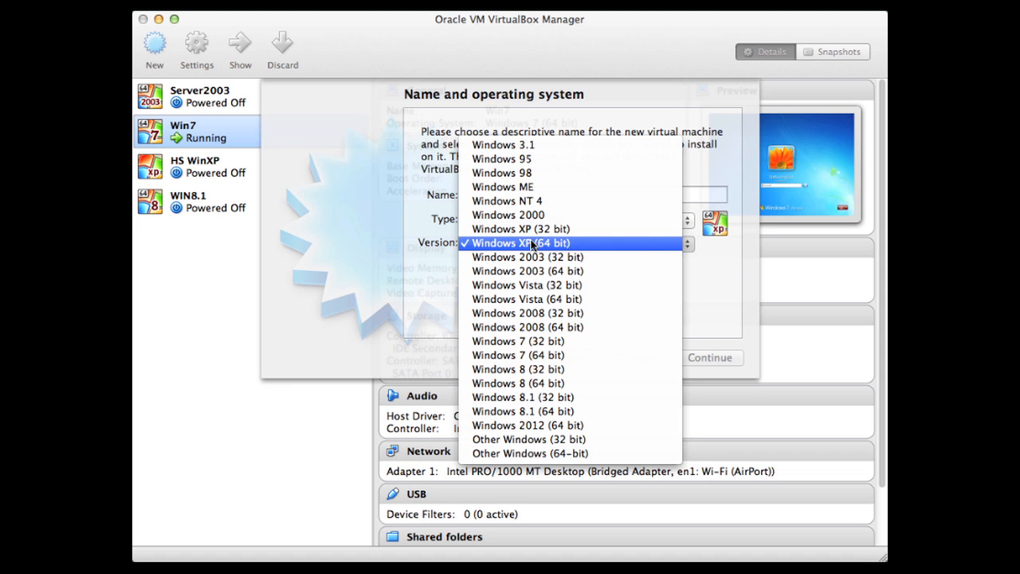
left_click(522, 396)
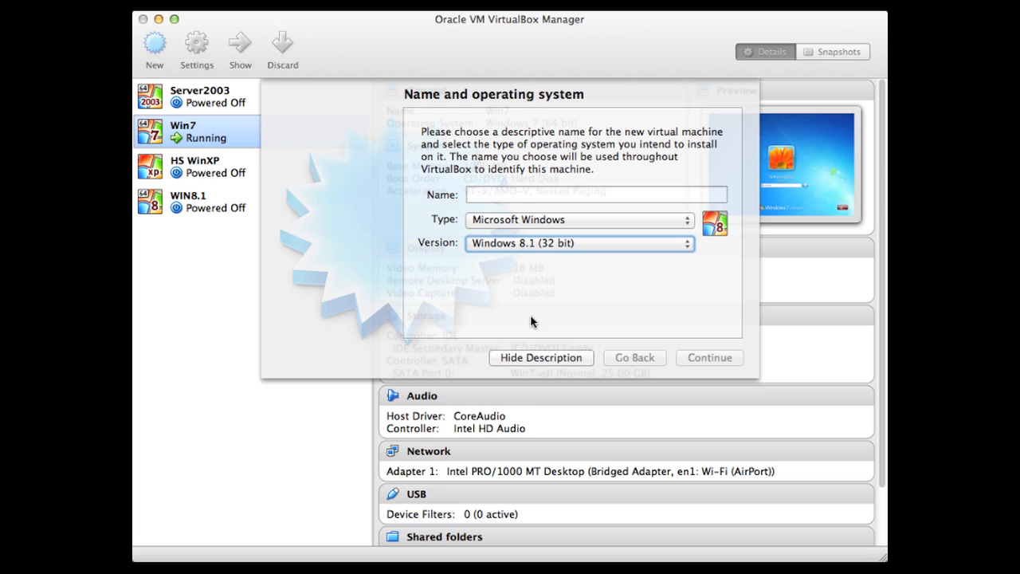
left_click(514, 191)
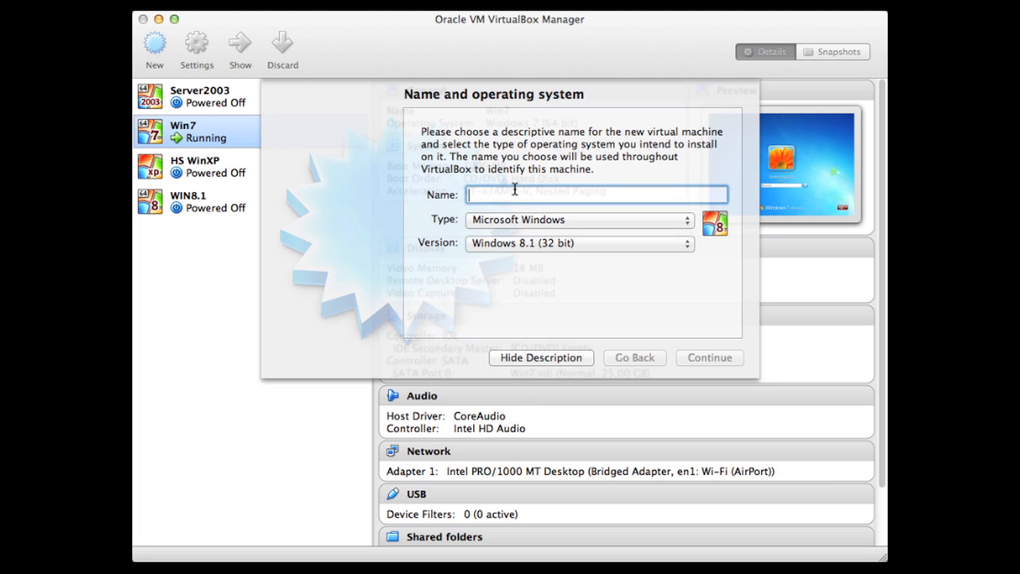
type("VBOX WIN 8.1")
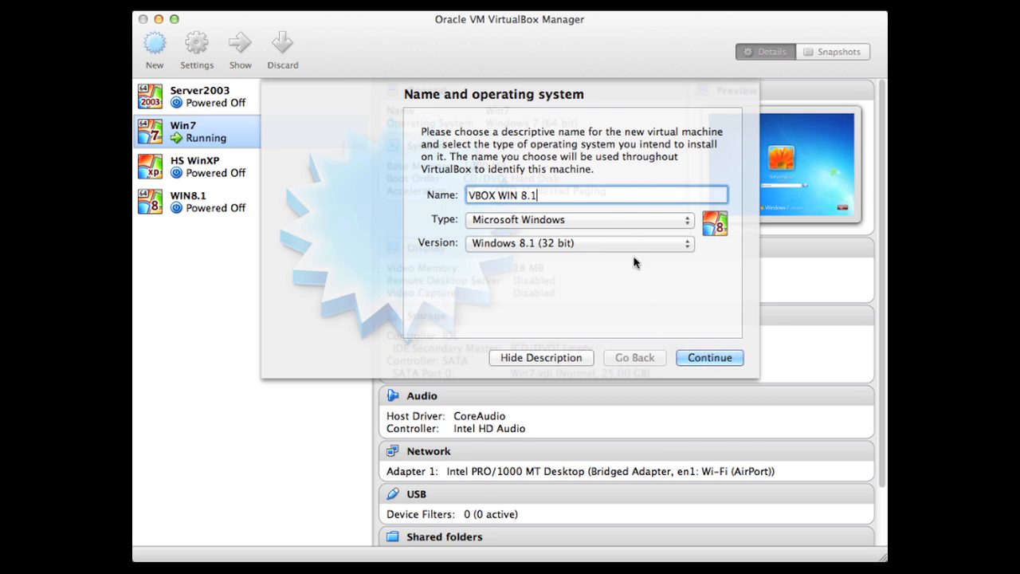
left_click(697, 360)
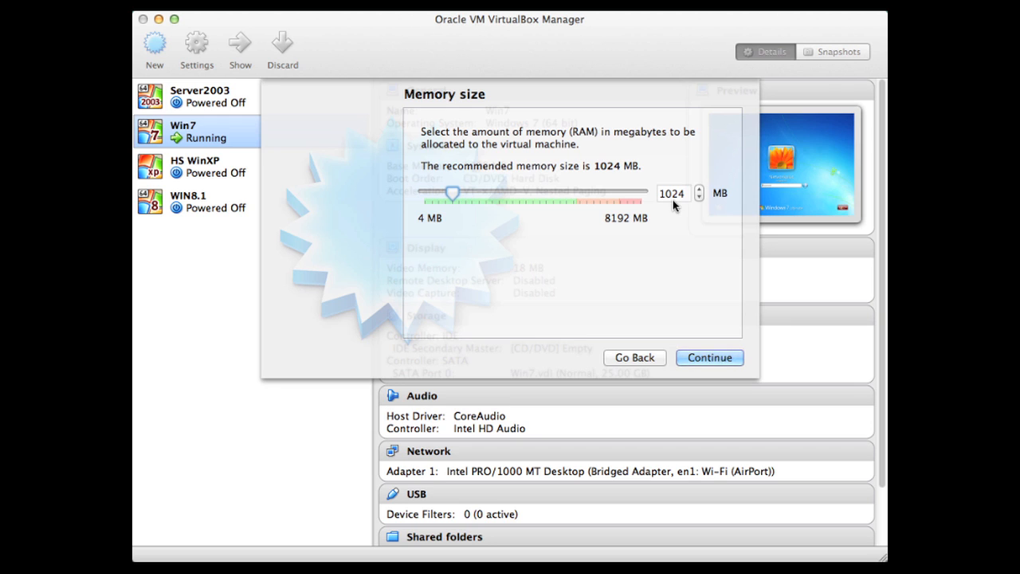
- Return to the name and operating system page, set the version to Windows 8.1 (64 bit), and accept 2048 MB of memory
left_click(627, 358)
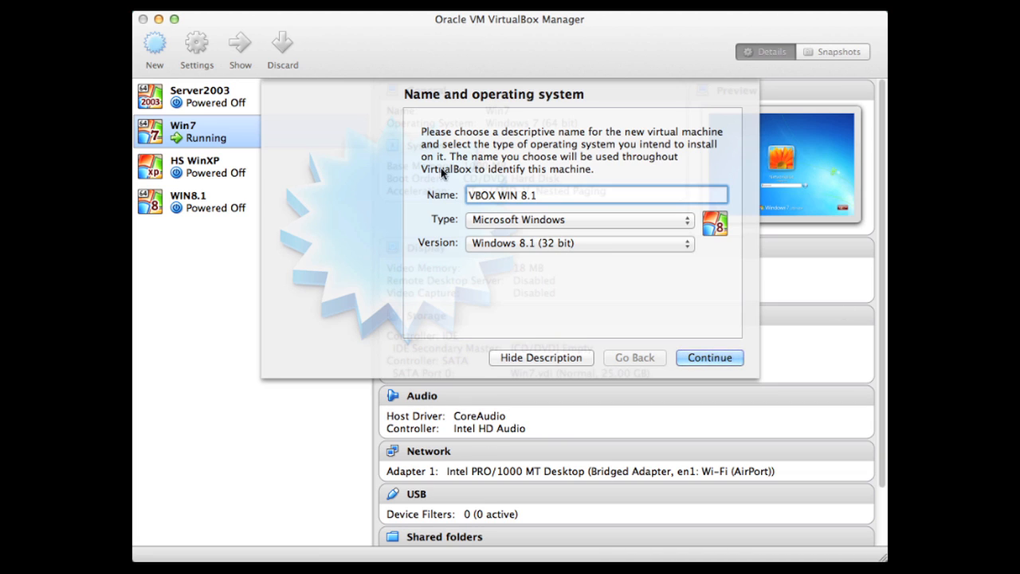
left_click(493, 244)
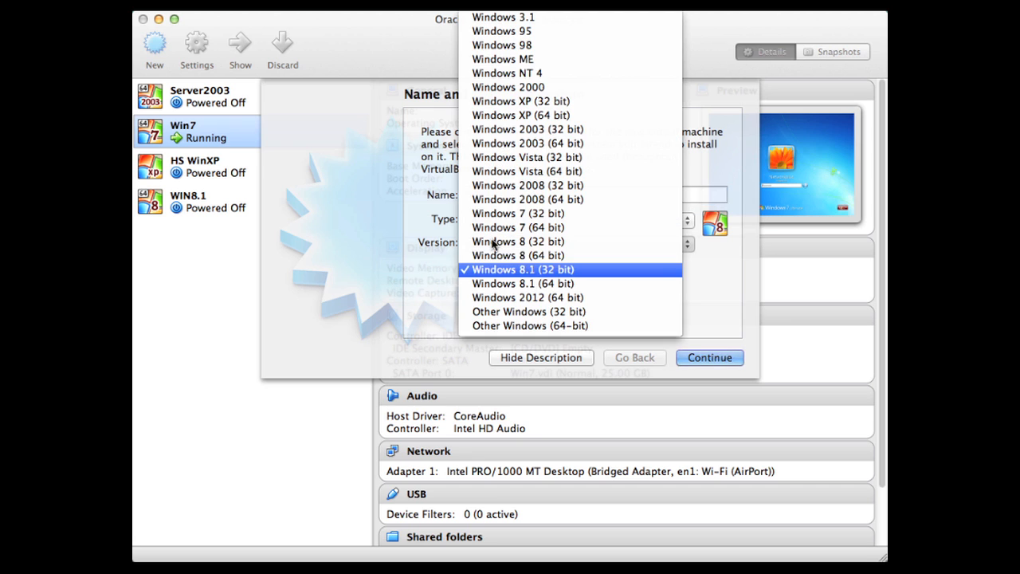
left_click(502, 284)
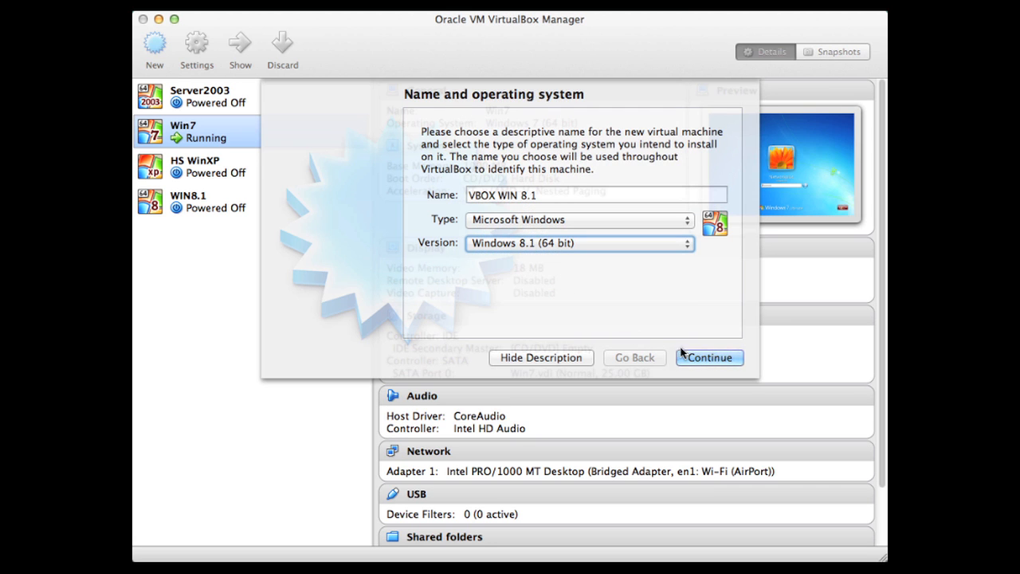
left_click(703, 358)
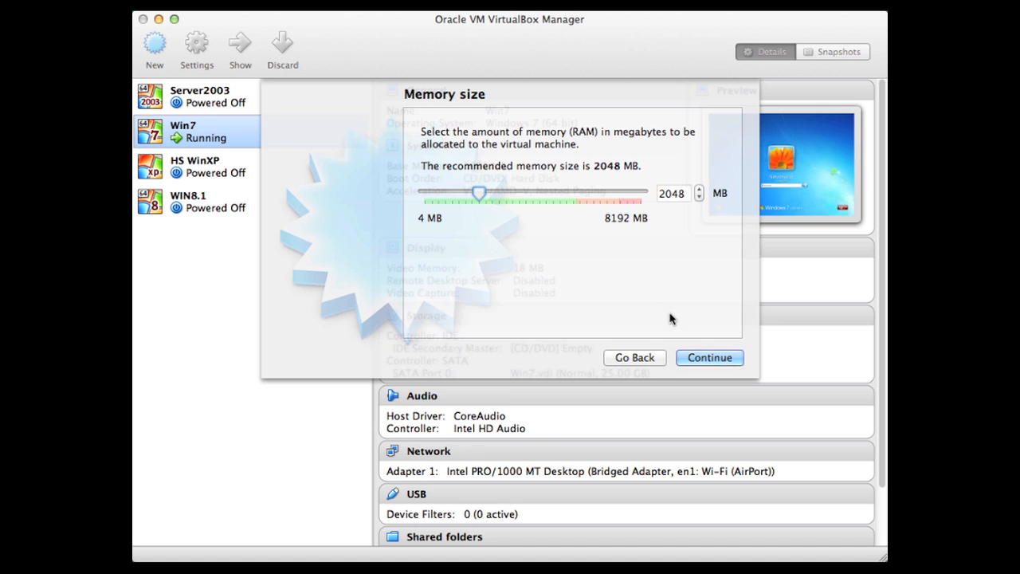
left_click(691, 360)
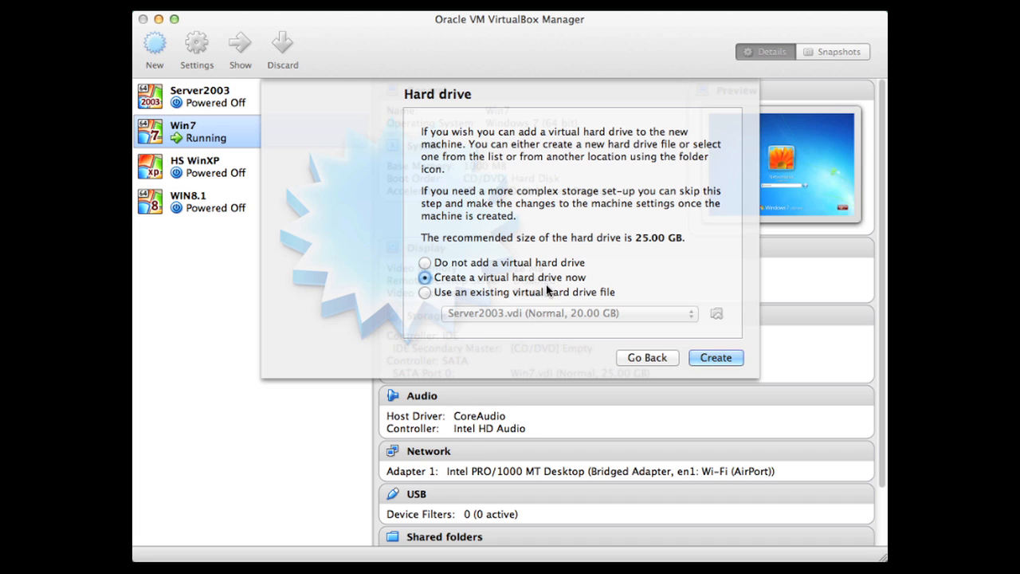
left_click(425, 293)
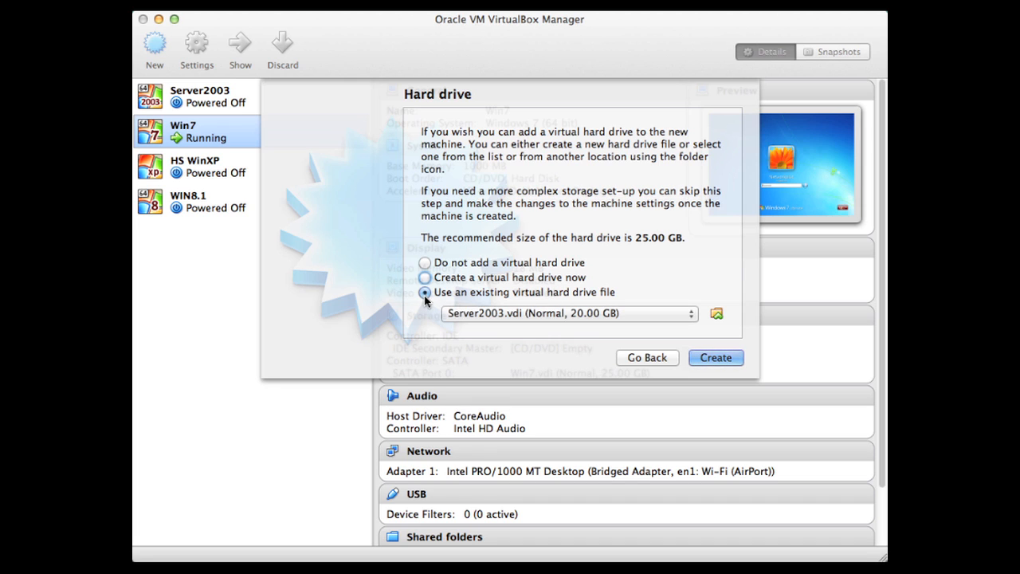
left_click(509, 319)
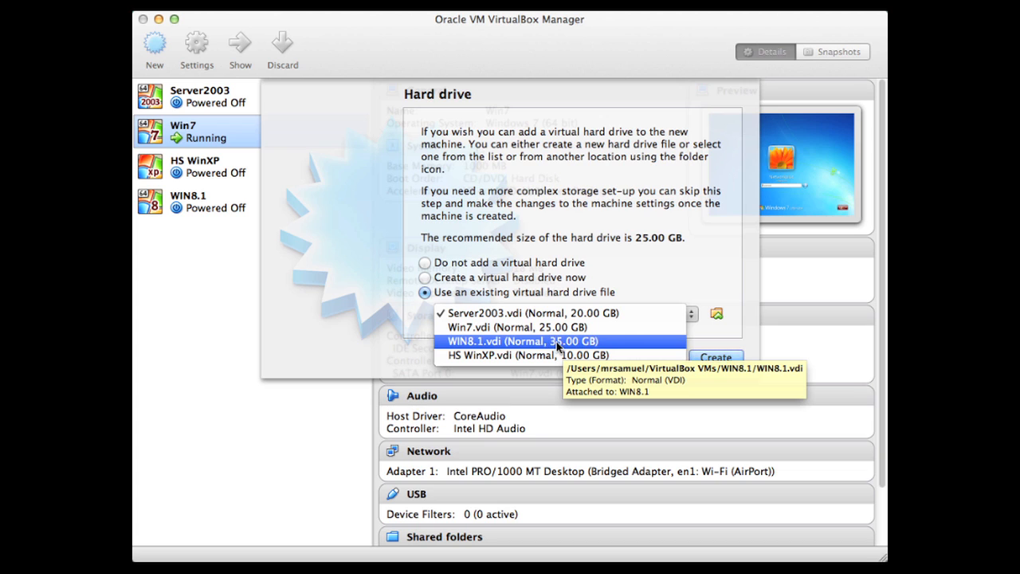
left_click(479, 278)
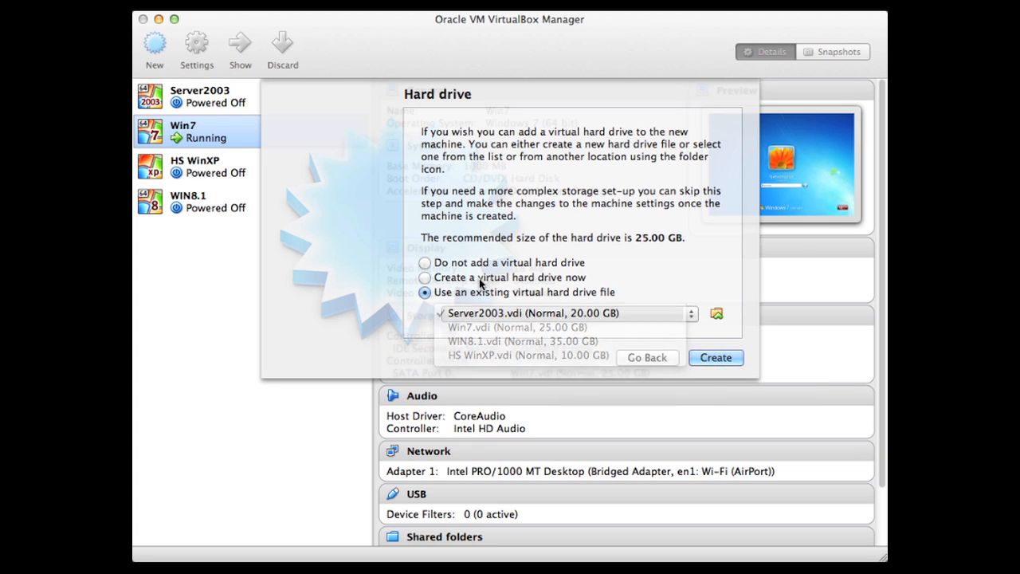
left_click(479, 278)
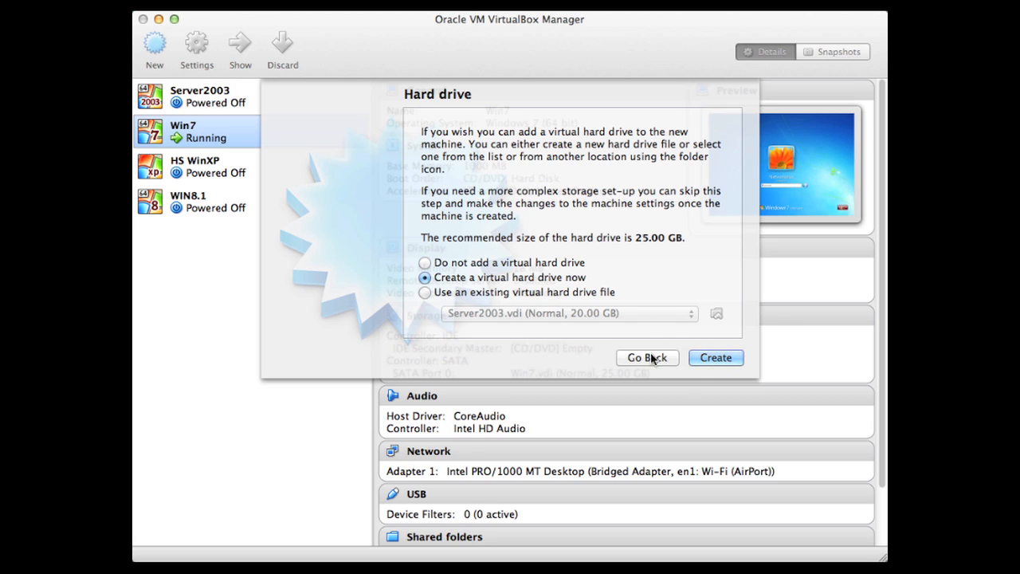
- Create a new virtual hard drive as a VDI (VirtualBox Disk Image) with fixed size storage
left_click(715, 360)
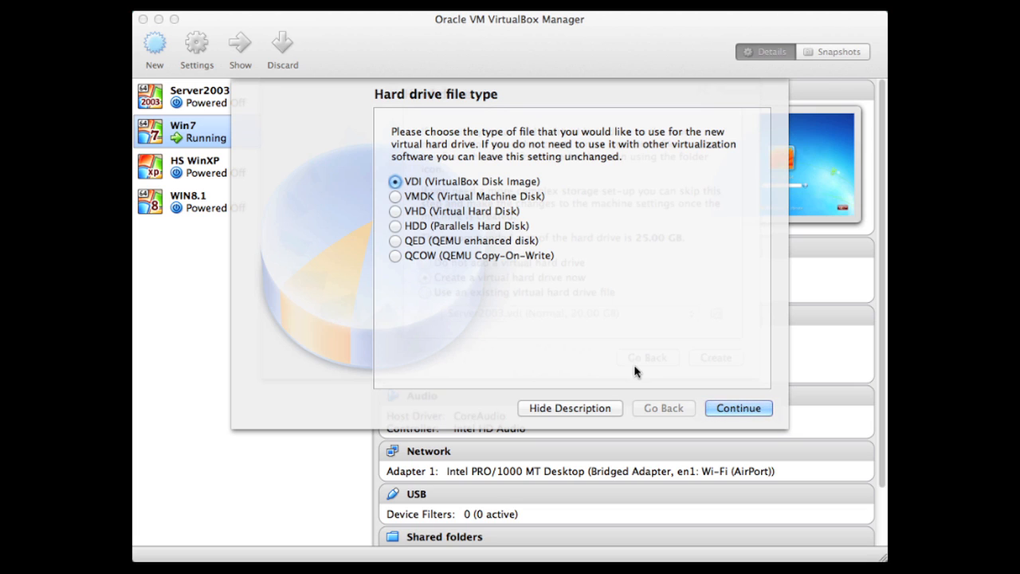
left_click(709, 405)
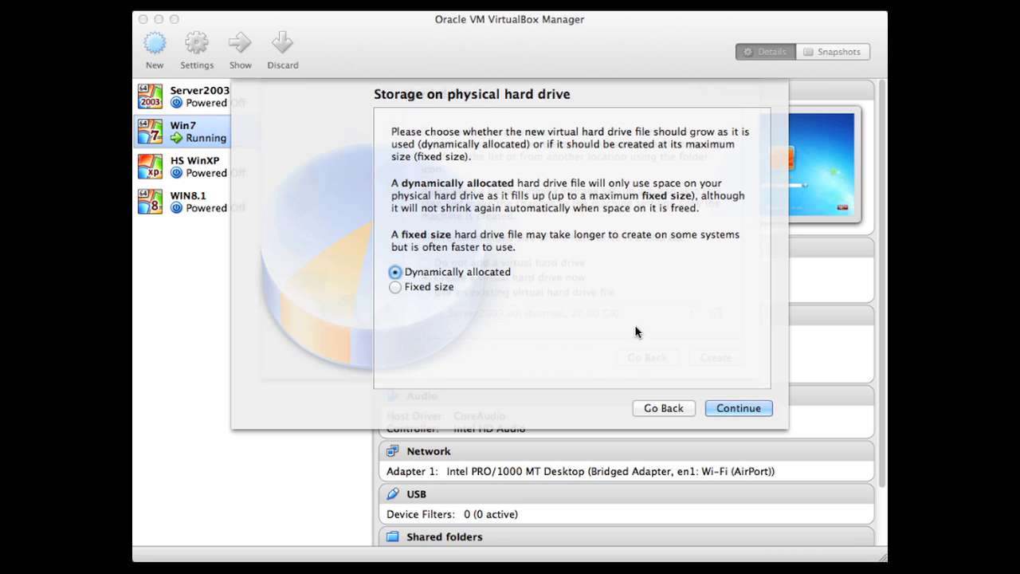
left_click(423, 287)
left_click(729, 406)
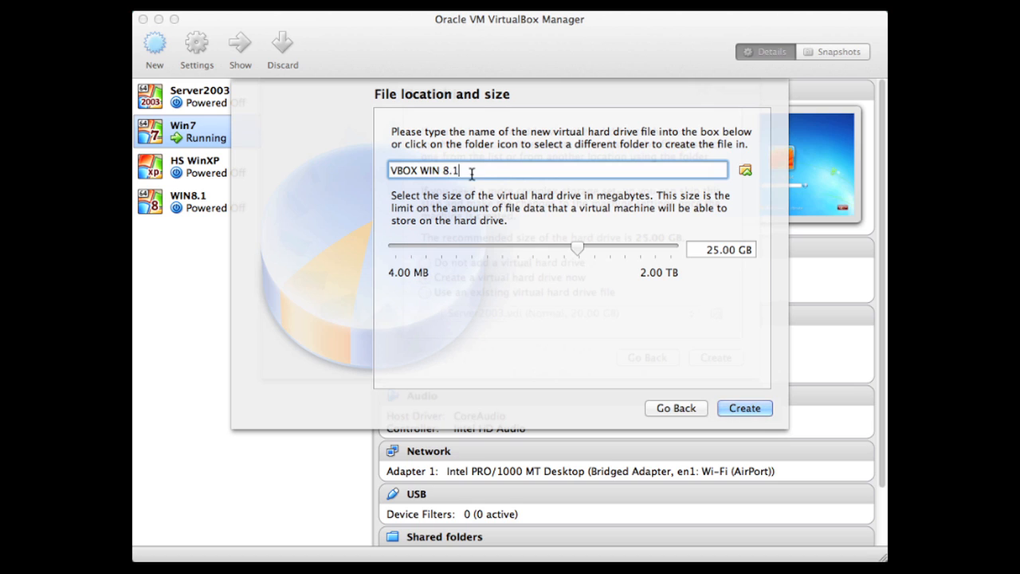
- Set the size of the VBOX WIN 8.1 virtual hard drive to 35.00 GB
left_click(714, 251)
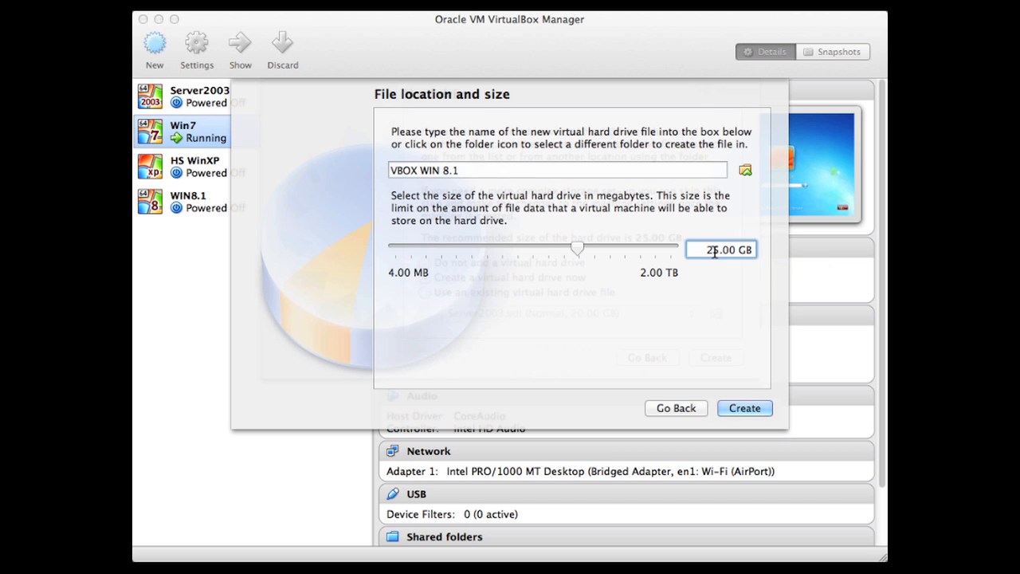
key("BackSpace")
type("3")
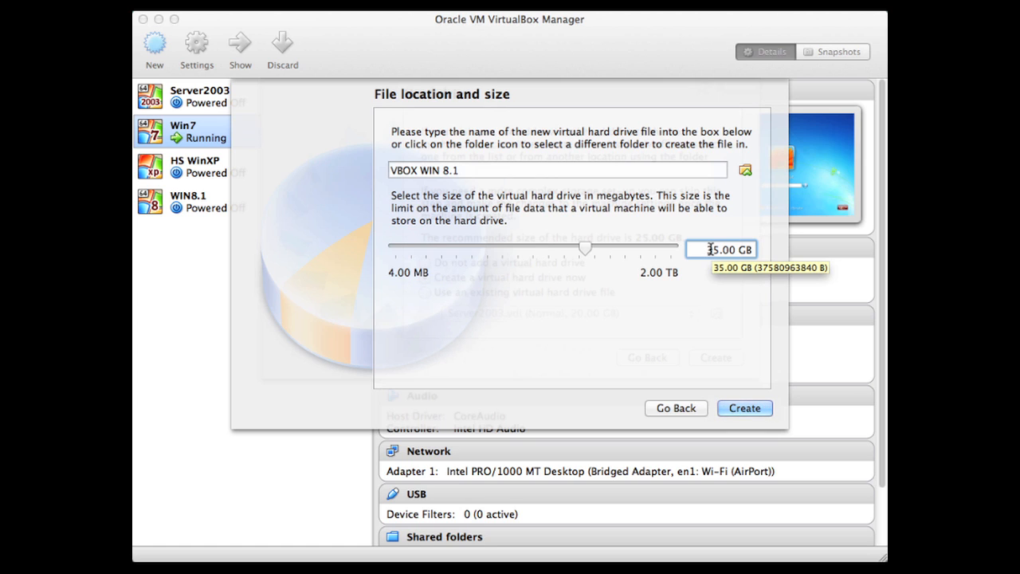
key("BackSpace")
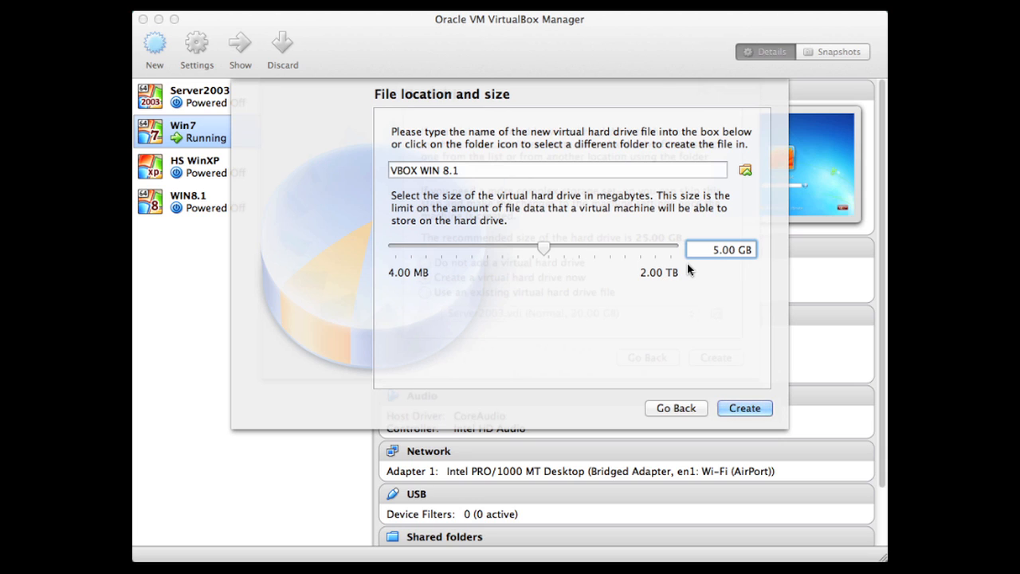
type("3")
key("Return")
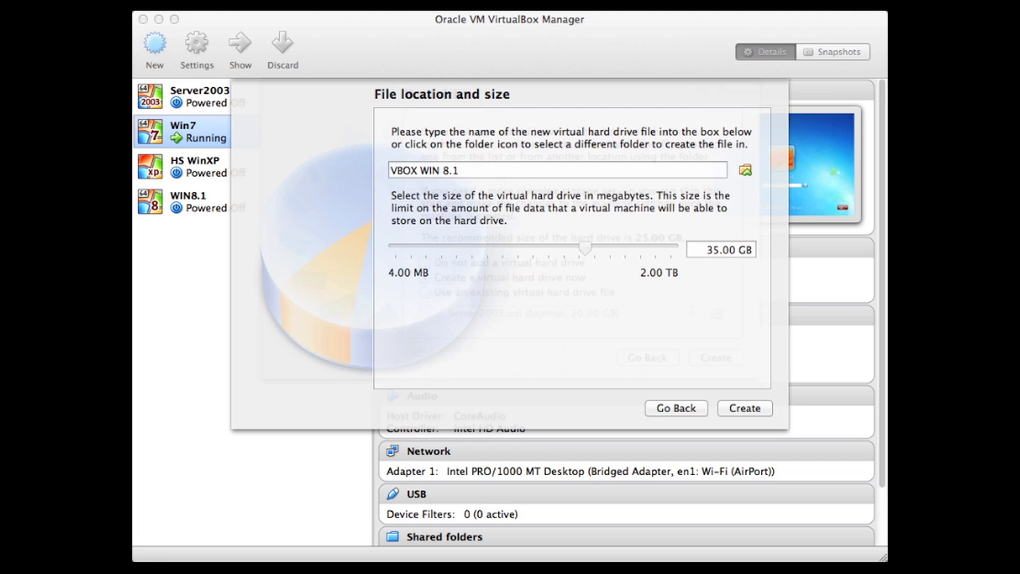
left_click(846, 4)
left_click(869, 32)
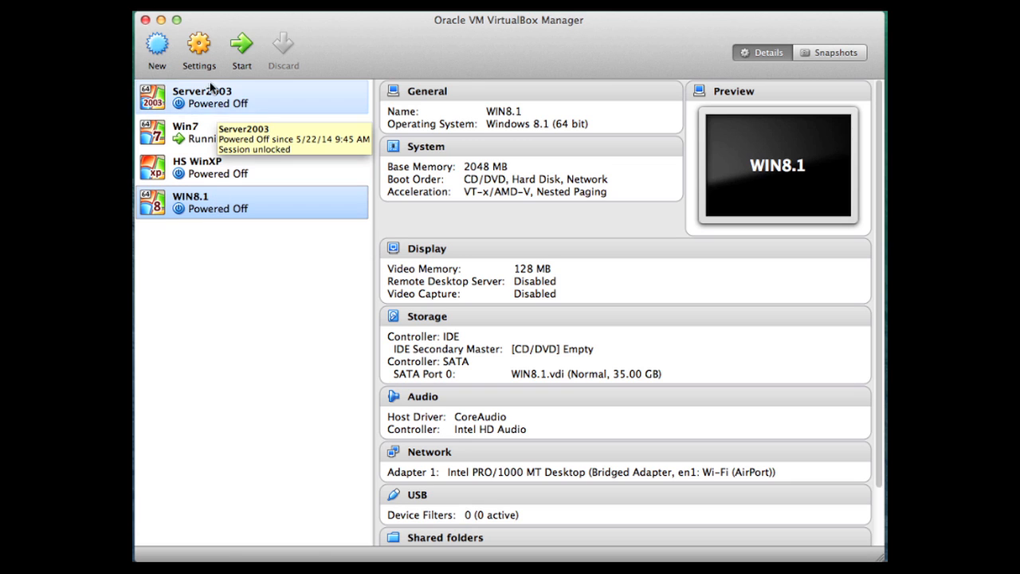
- Open the settings of the WIN8.1 virtual machine and change its name to VBOX WIN 8.1
left_click(199, 46)
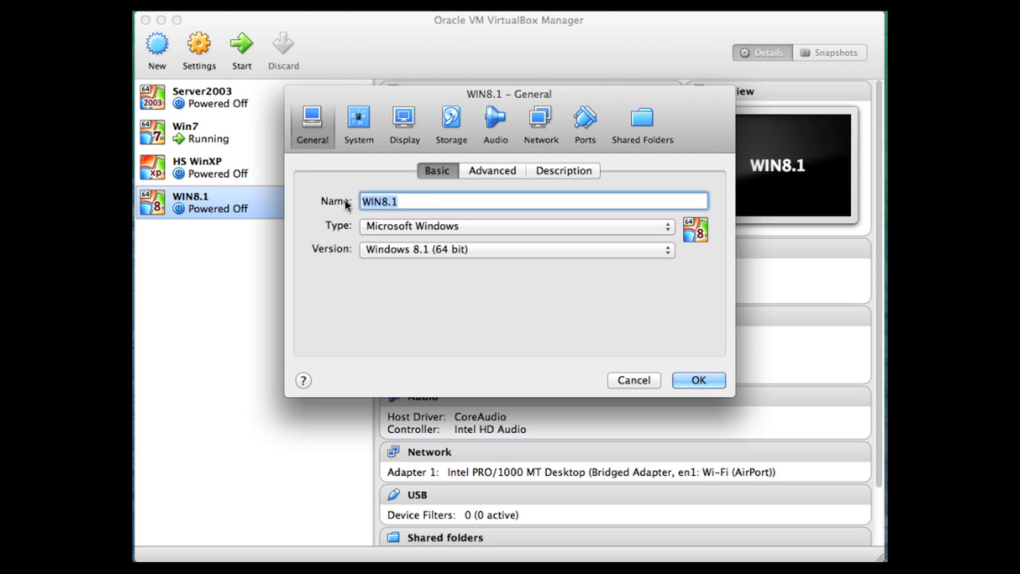
type("VBOX WIN 8.1")
- Move CD/DVD to the end of the system's boot order and return it to first place
left_click(363, 129)
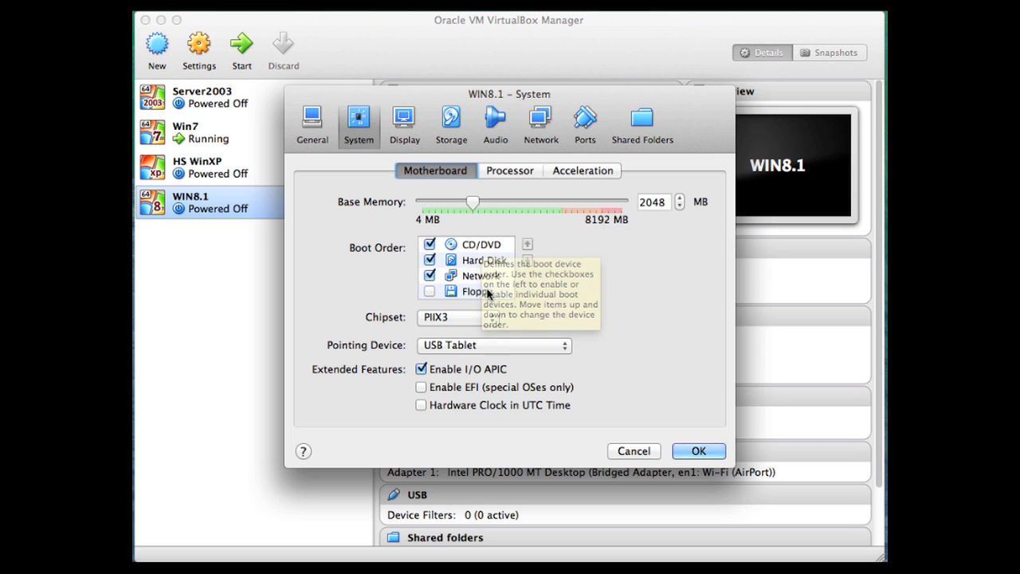
left_click(480, 247)
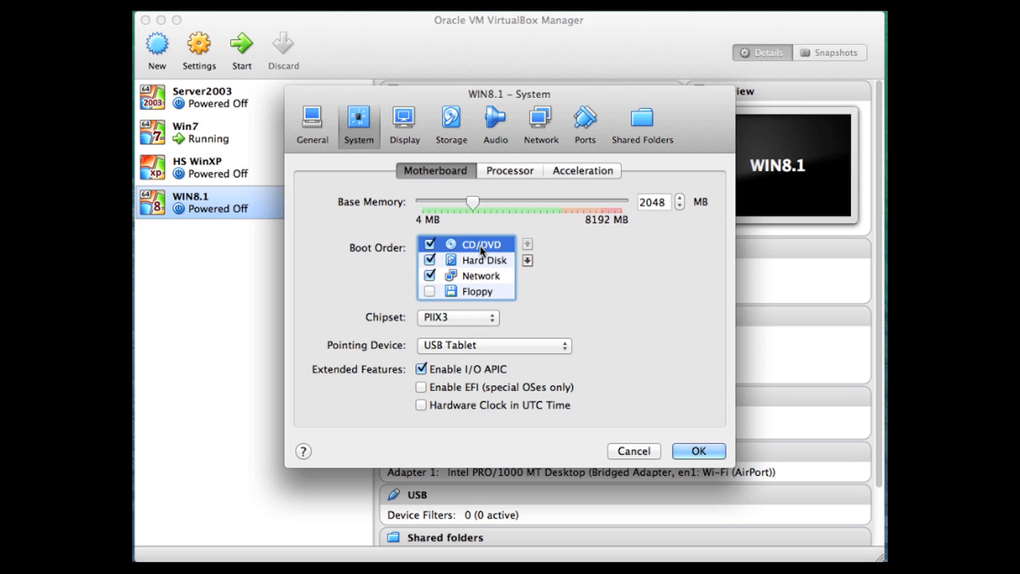
left_click(527, 261)
left_click(527, 260)
left_click(527, 261)
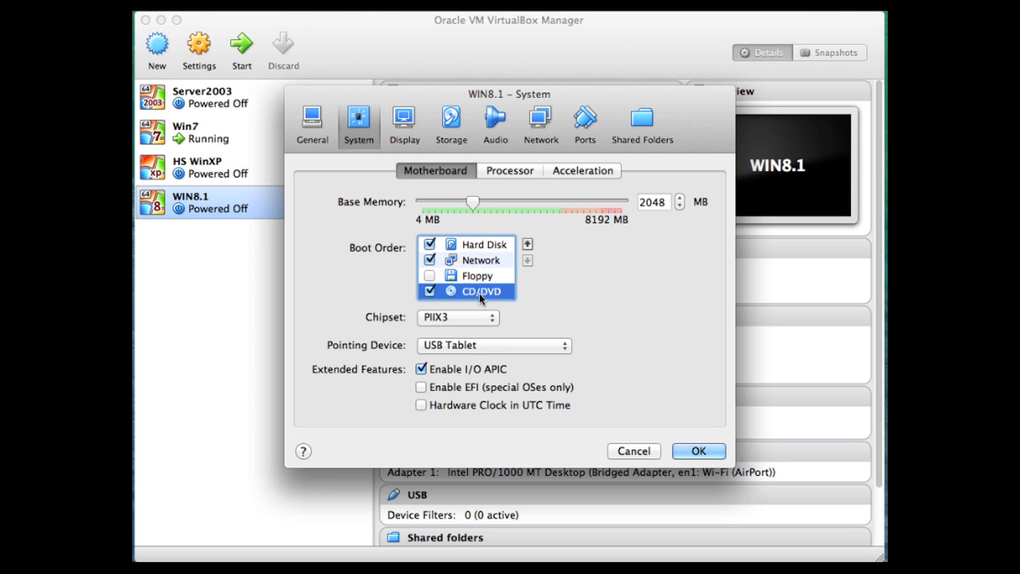
left_click(527, 244)
left_click(527, 244)
left_click(527, 244)
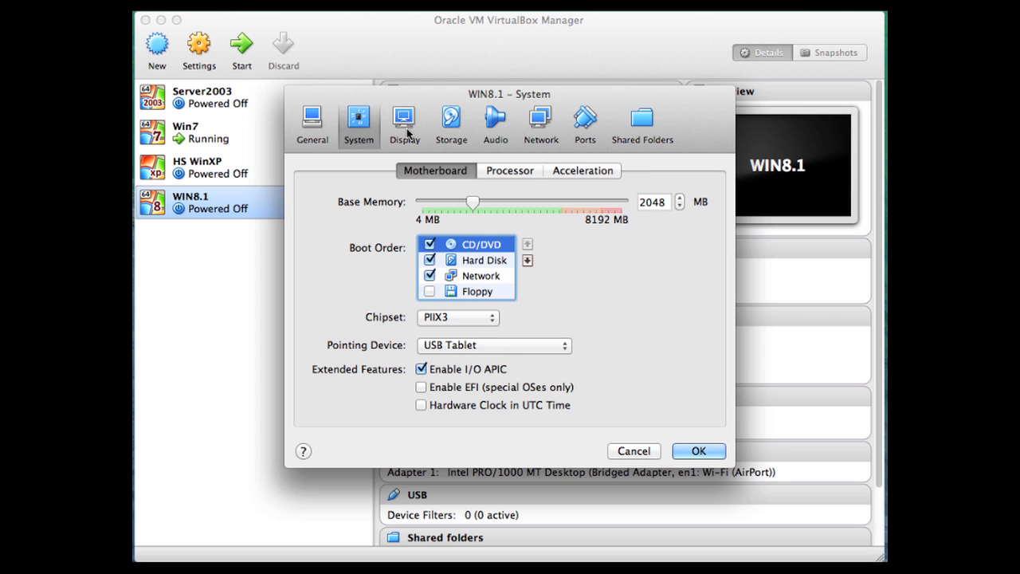
- Examine the WIN8.1.vdi disk details, the system boot order, and the attributes of the storage controllers
left_click(455, 124)
left_click(369, 252)
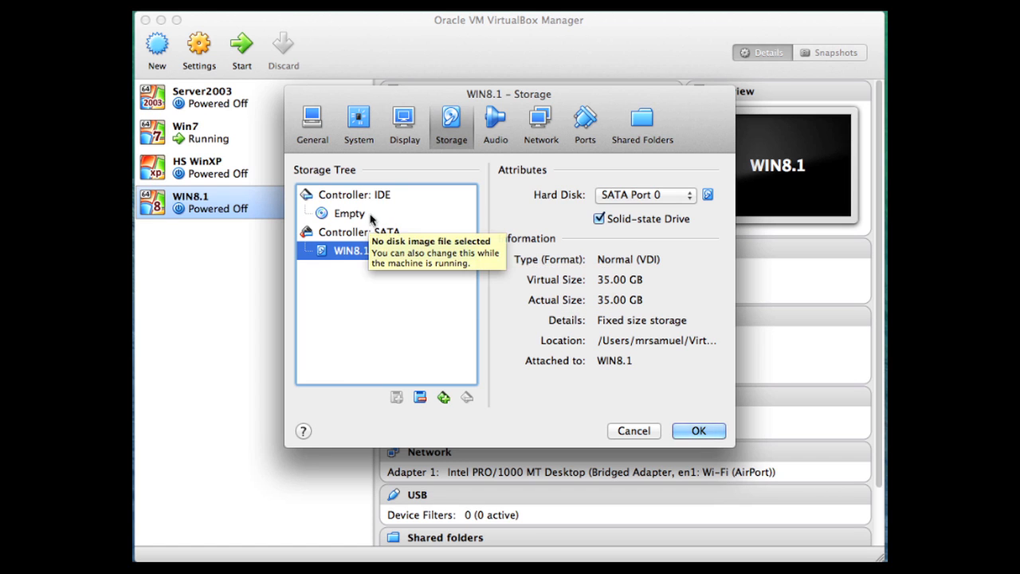
left_click(367, 132)
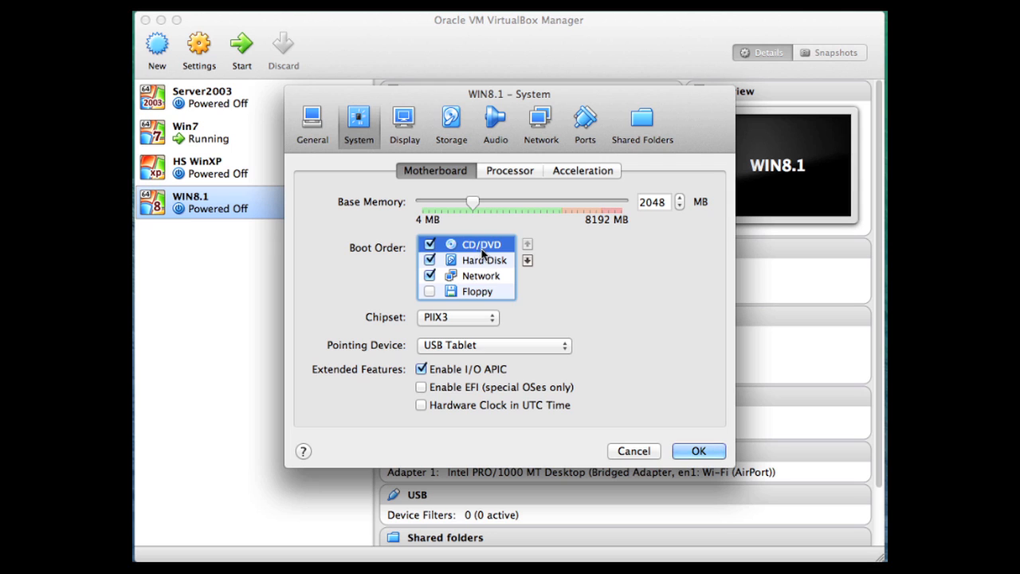
left_click(443, 139)
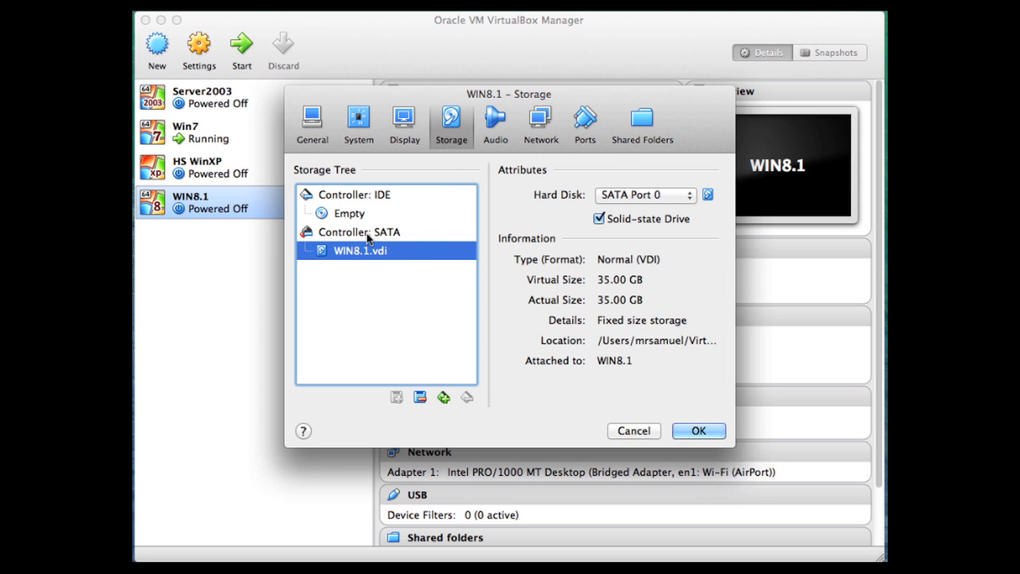
left_click(368, 234)
left_click(371, 197)
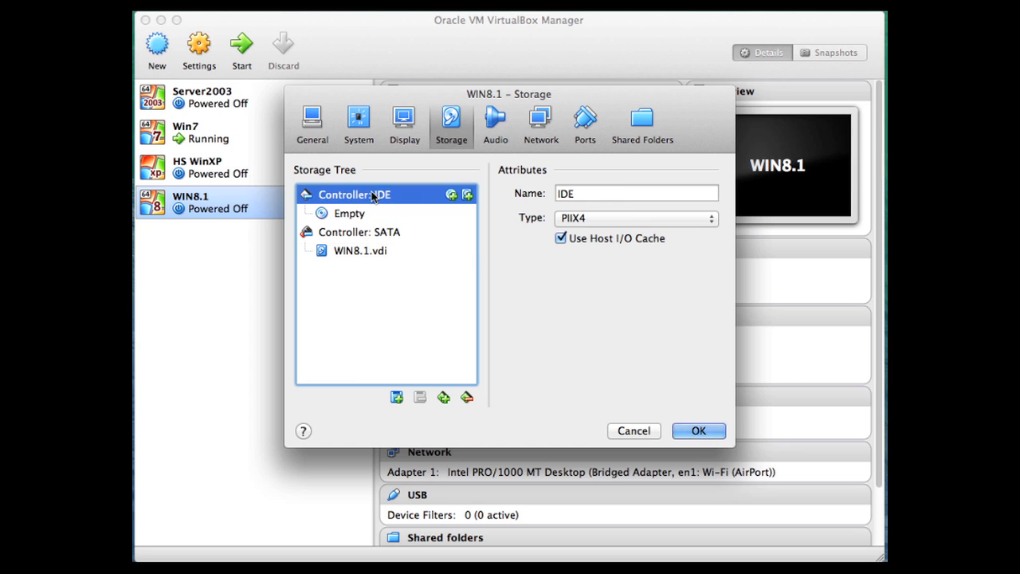
- Add a CD/DVD device to the SATA controller using the 9600.17050.WINBLUE_REFRESH X64FRE ISO from the Training ISO folder, and save the settings
left_click(360, 234)
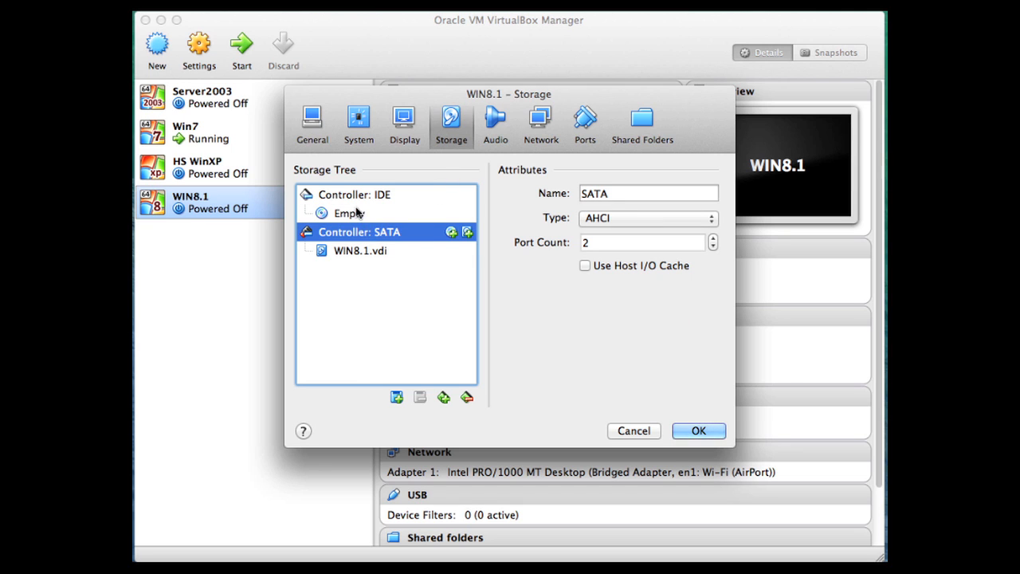
left_click(451, 234)
left_click(475, 253)
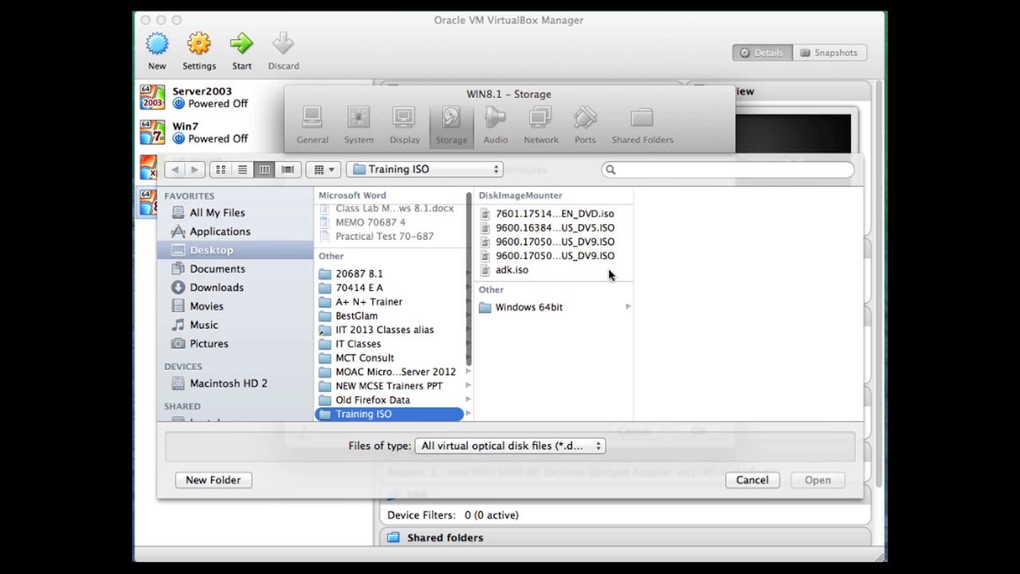
left_click(557, 242)
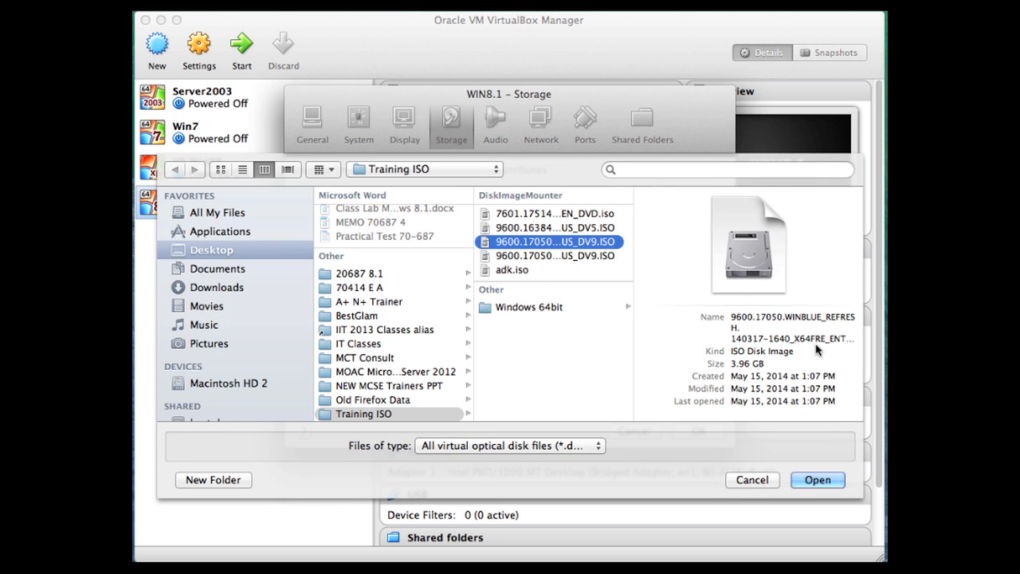
left_click_drag(793, 338, 822, 341)
left_click(818, 478)
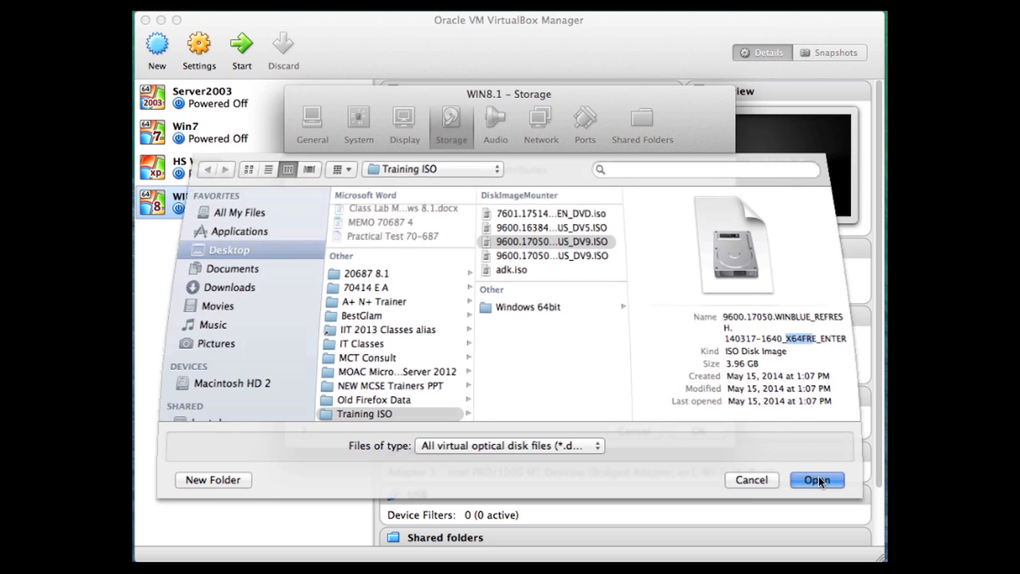
left_click(690, 429)
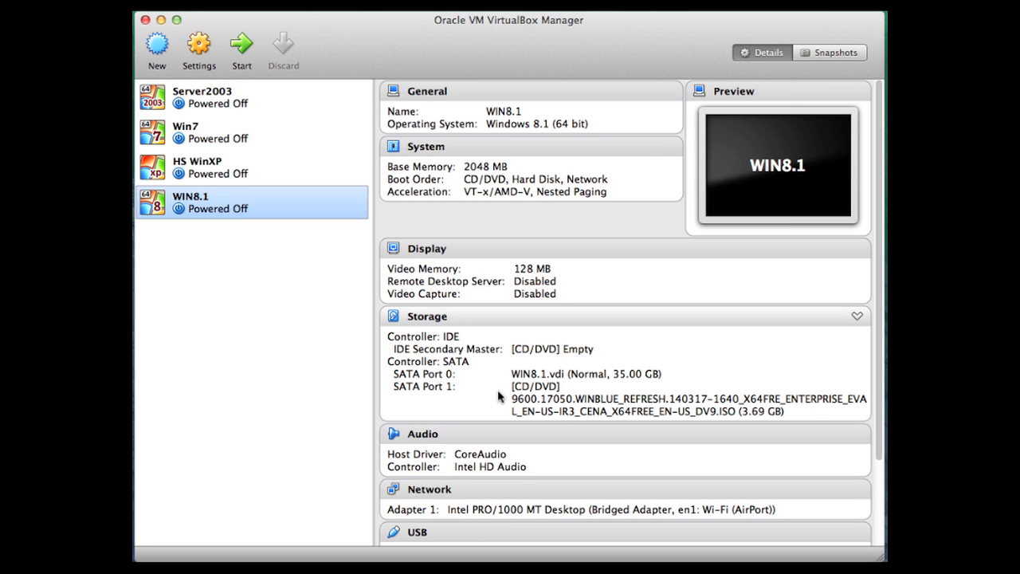
- Start the WIN8.1 virtual machine and reposition its window over the manager window while it boots
left_click(242, 49)
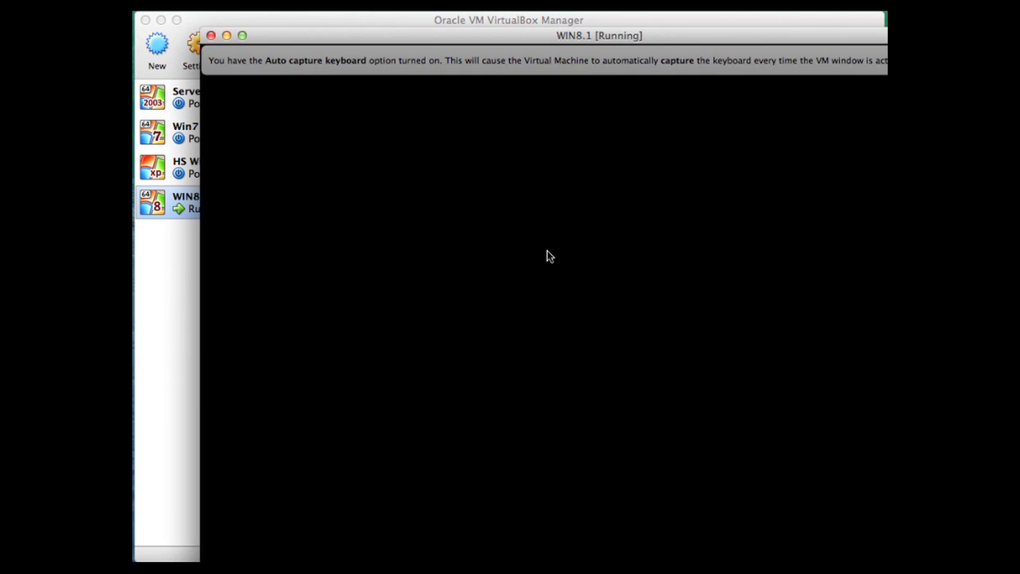
left_click_drag(529, 37, 502, 52)
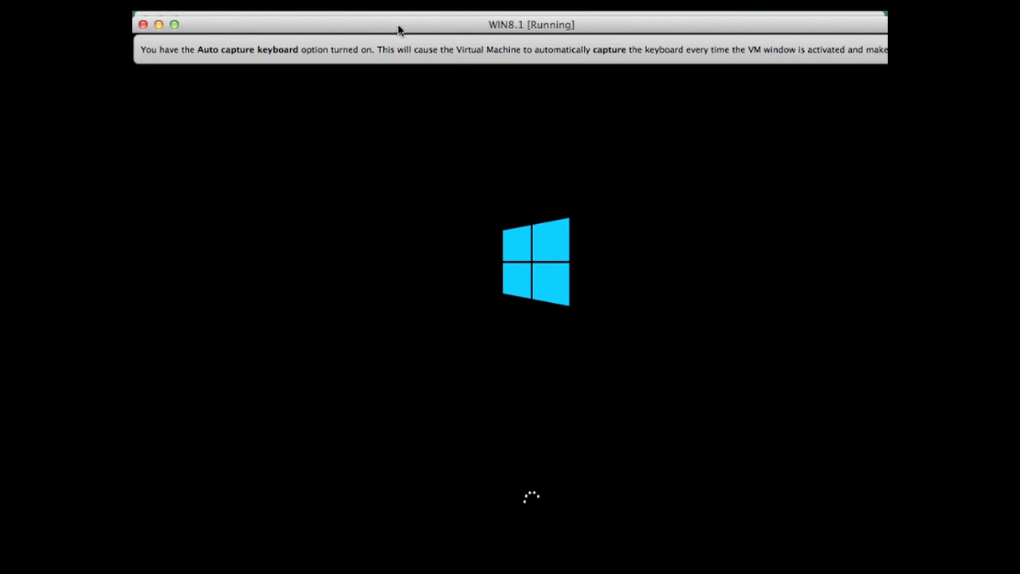
left_click_drag(399, 30, 308, 62)
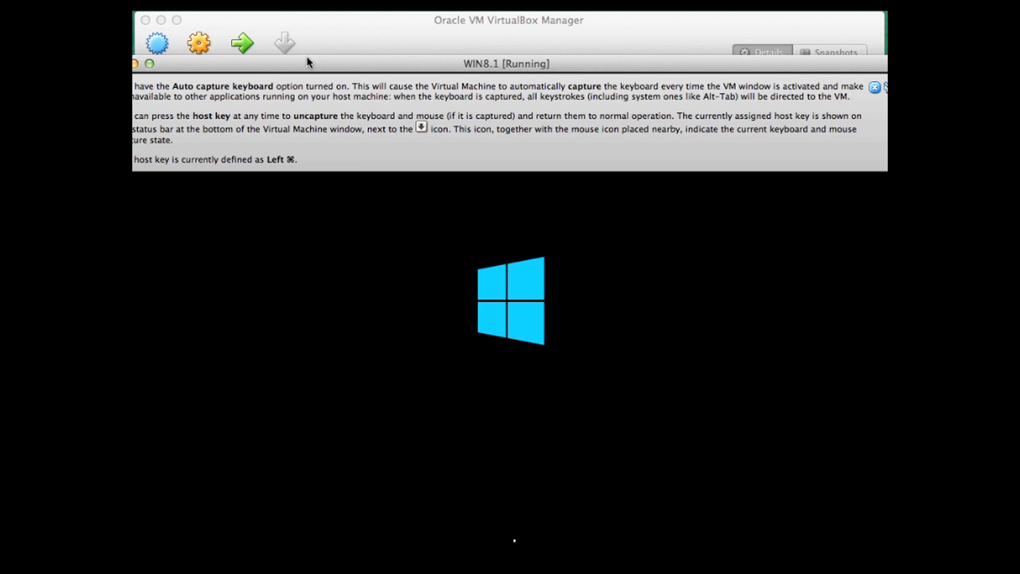
left_click_drag(186, 67, 373, 12)
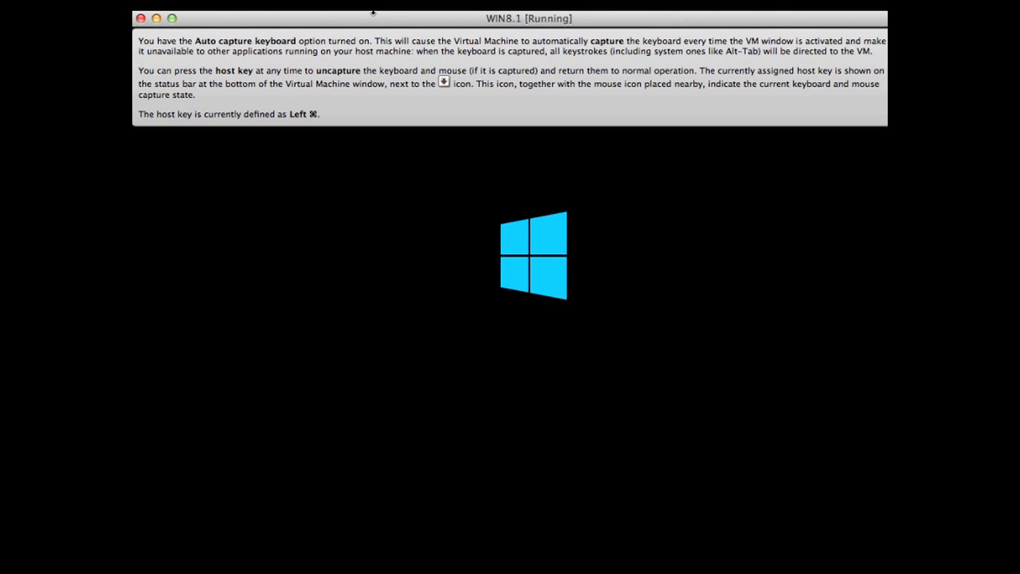